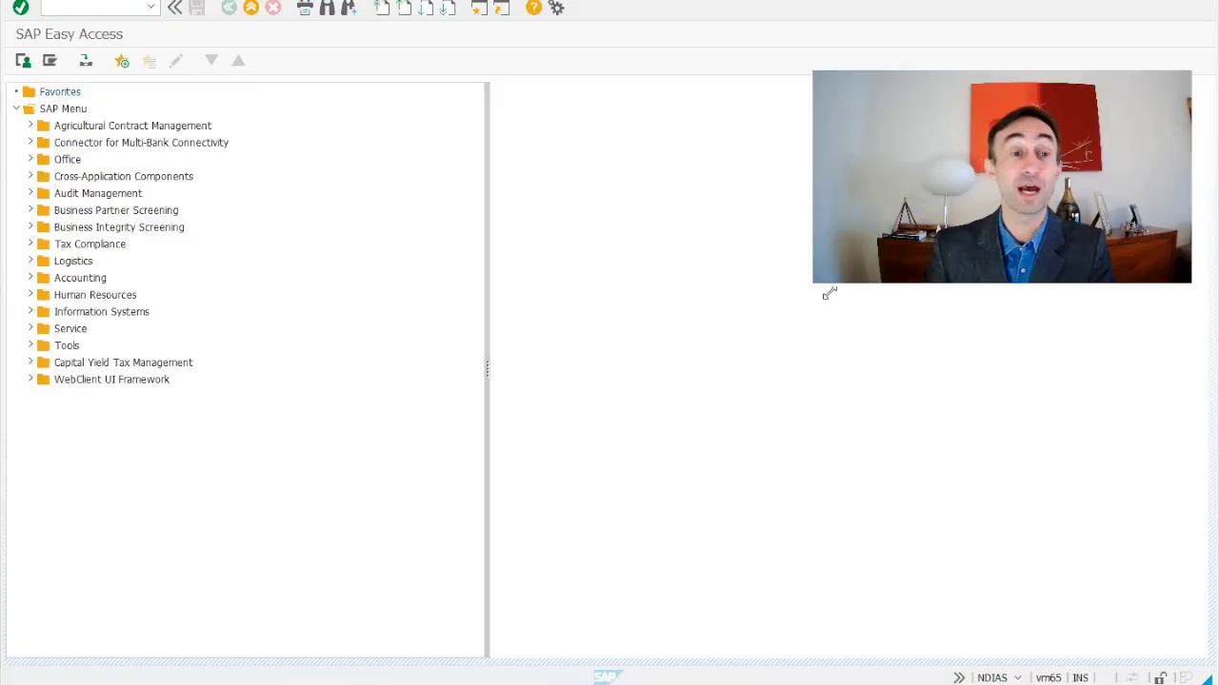
Run the nwbc transaction from SAP GUI history and allow the browser launch page to open.
{"action": "left_click", "coordinate": [150, 6]}
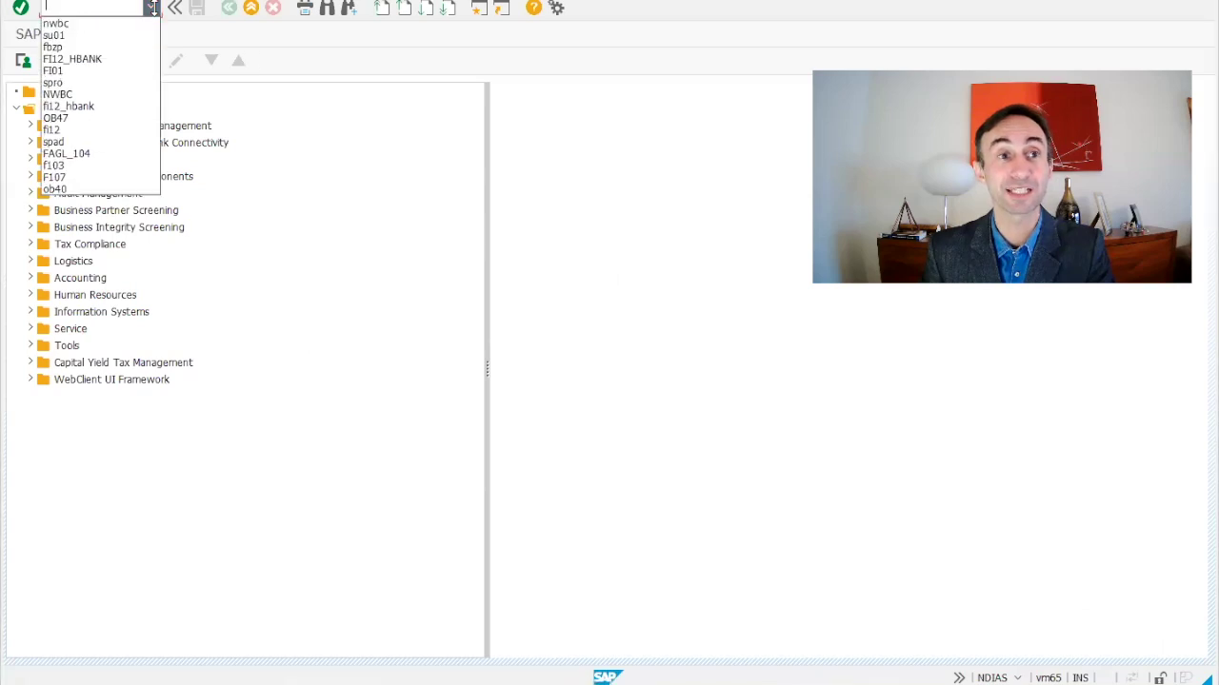
{"action": "left_click", "coordinate": [117, 19]}
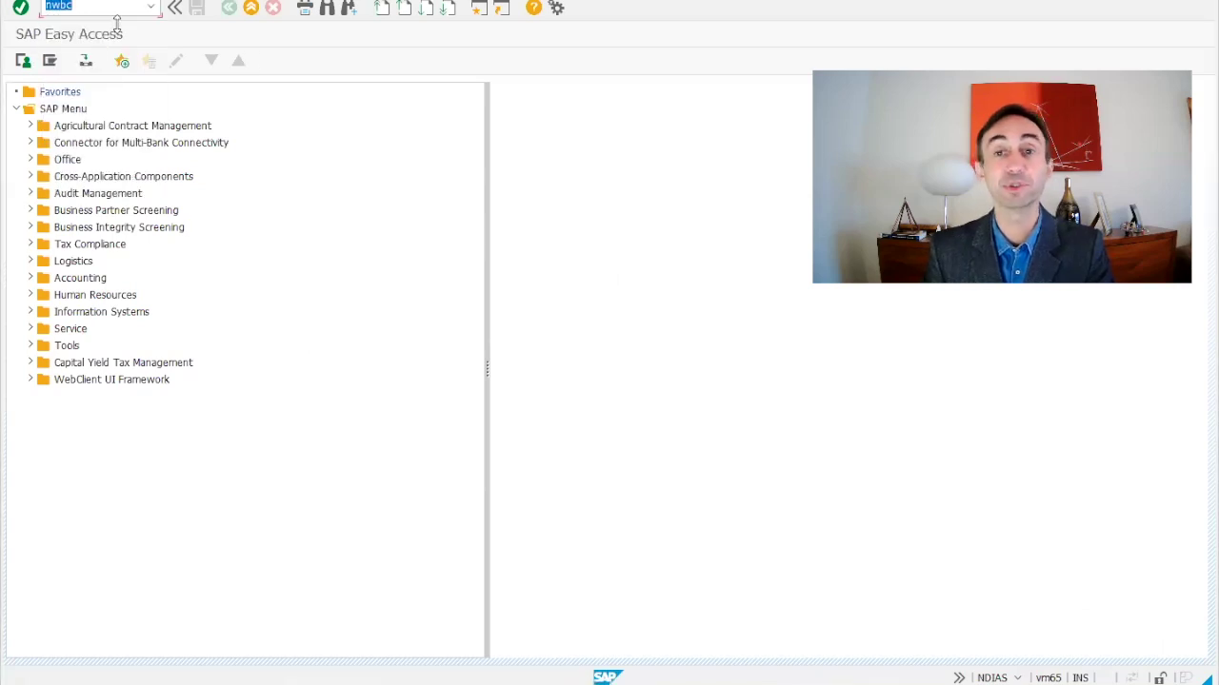
{"action": "key", "text": "Return"}
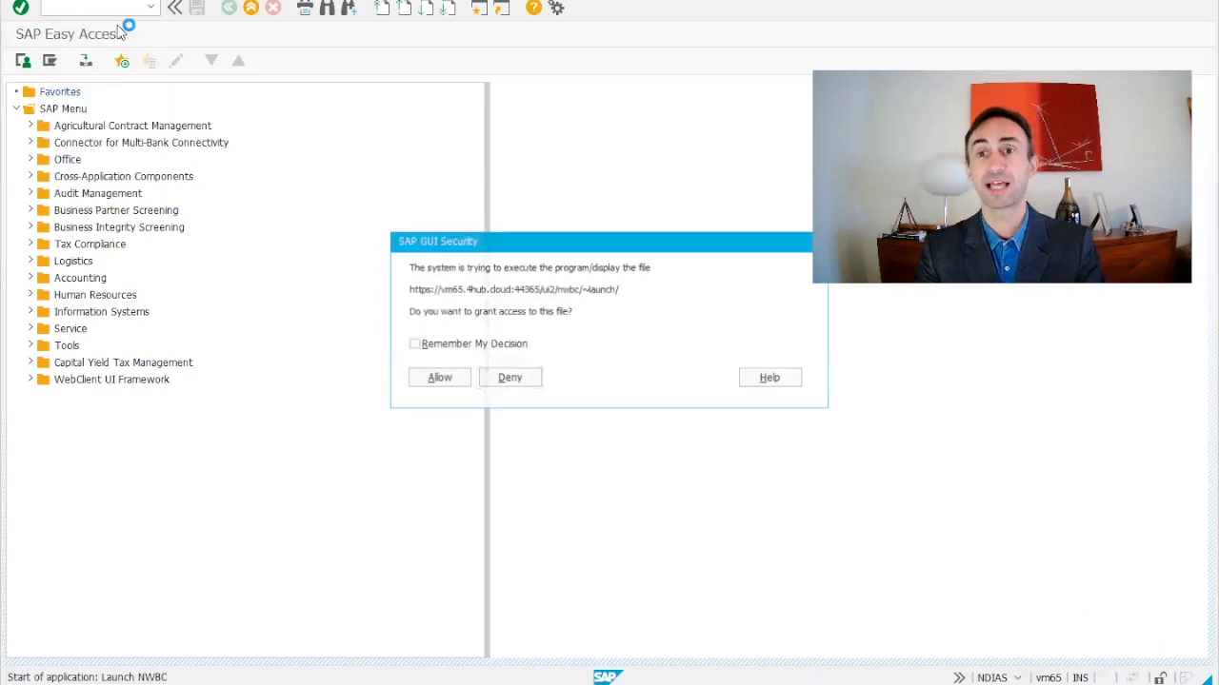
{"action": "left_click", "coordinate": [436, 379]}
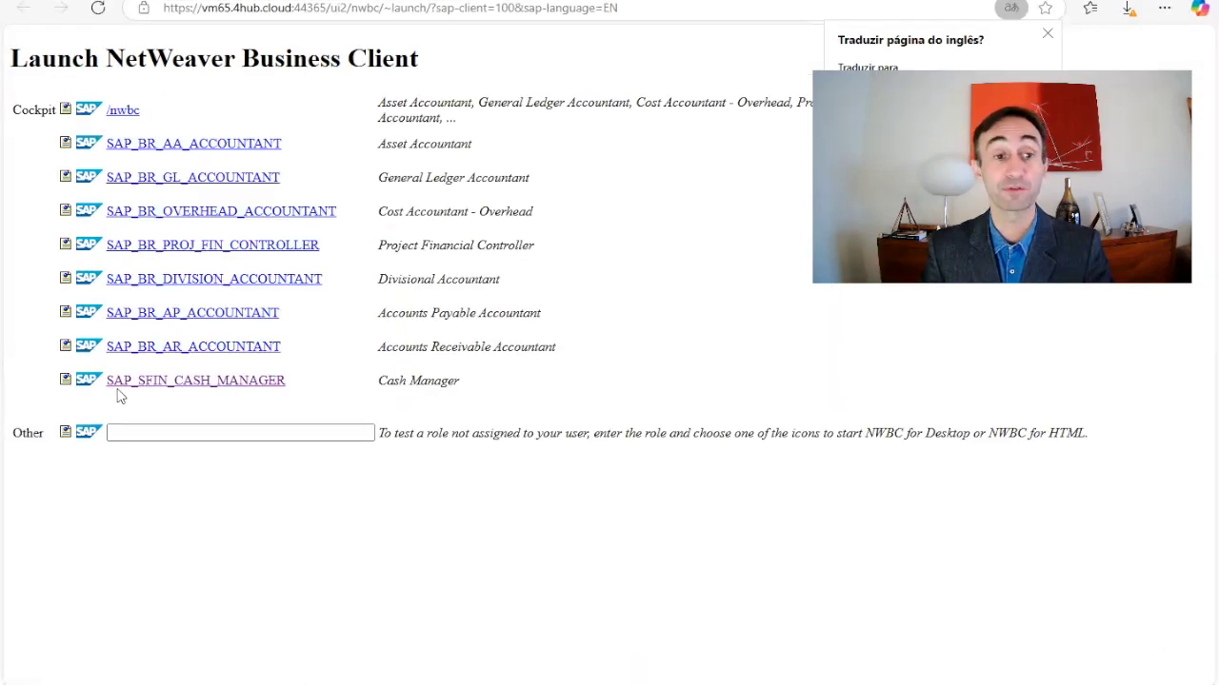
Open the SAP_SFIN_CASH_MANAGER role, then Tool > Import and Export Bank Accounts.
{"action": "left_click", "coordinate": [215, 381]}
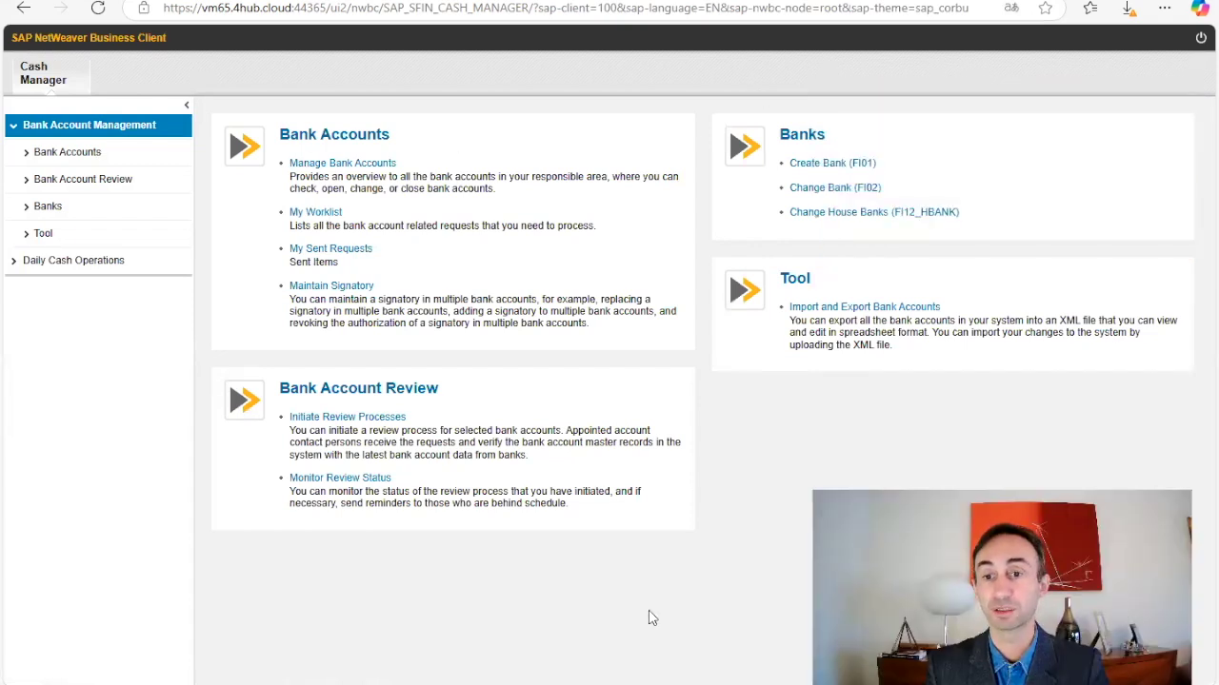
{"action": "left_click", "coordinate": [21, 238]}
{"action": "left_click", "coordinate": [69, 270]}
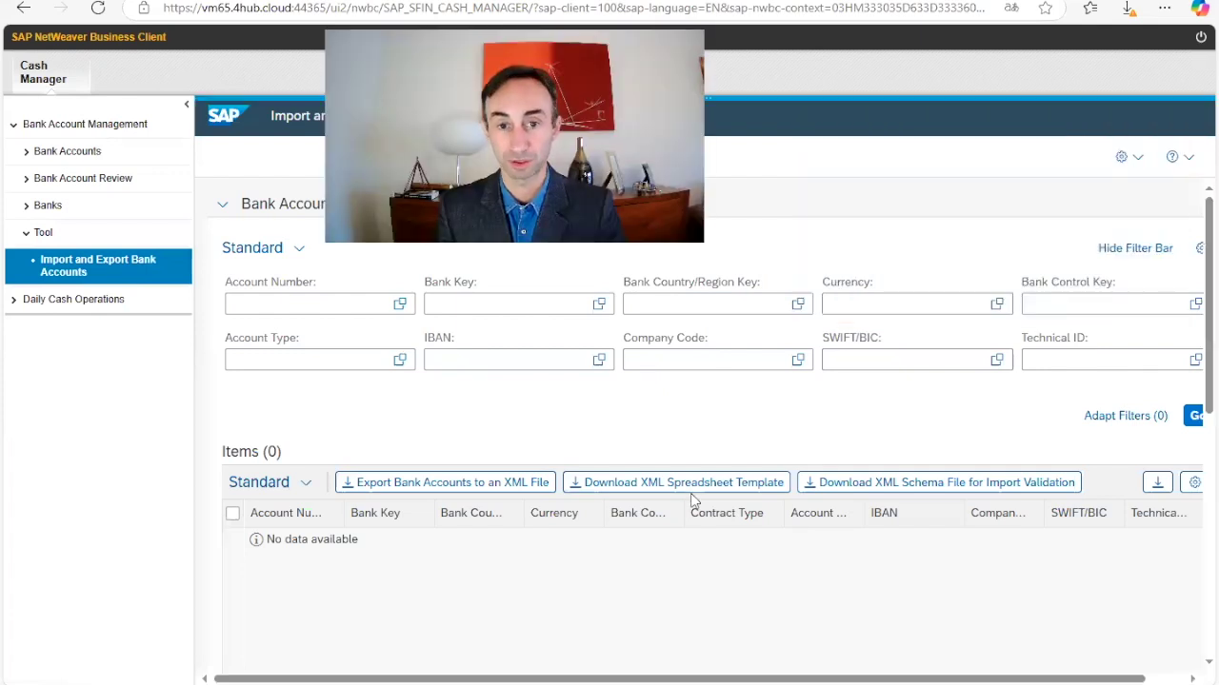
Filter bank accounts by country BR, account type 09 Checking Account and company code S400.
{"action": "left_click", "coordinate": [653, 305]}
{"action": "type", "text": "BR"}
{"action": "key", "text": "Return"}
{"action": "left_click", "coordinate": [401, 362]}
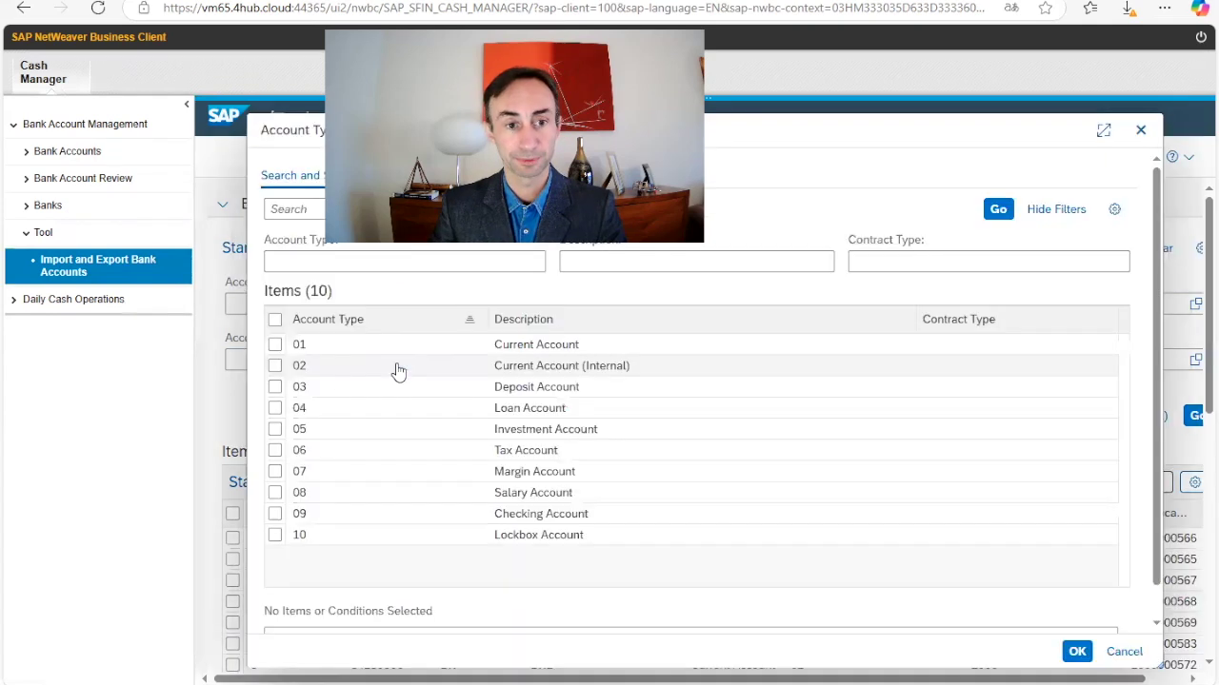
{"action": "left_click", "coordinate": [274, 513]}
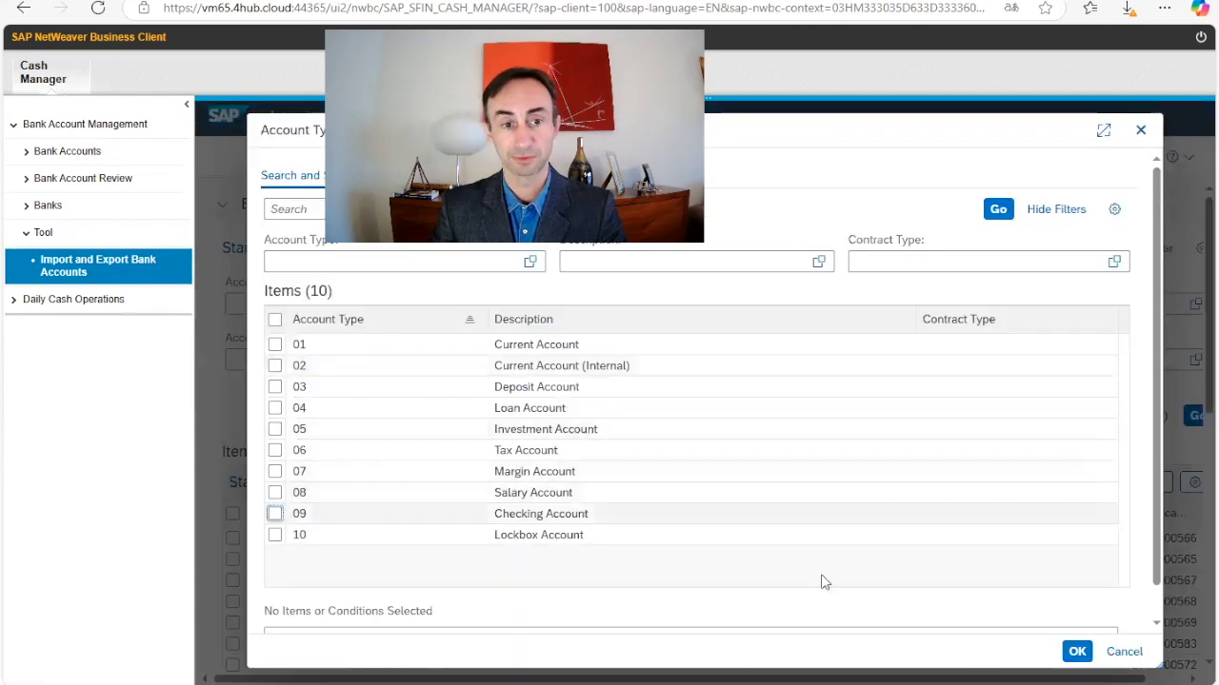
{"action": "left_click", "coordinate": [1072, 657]}
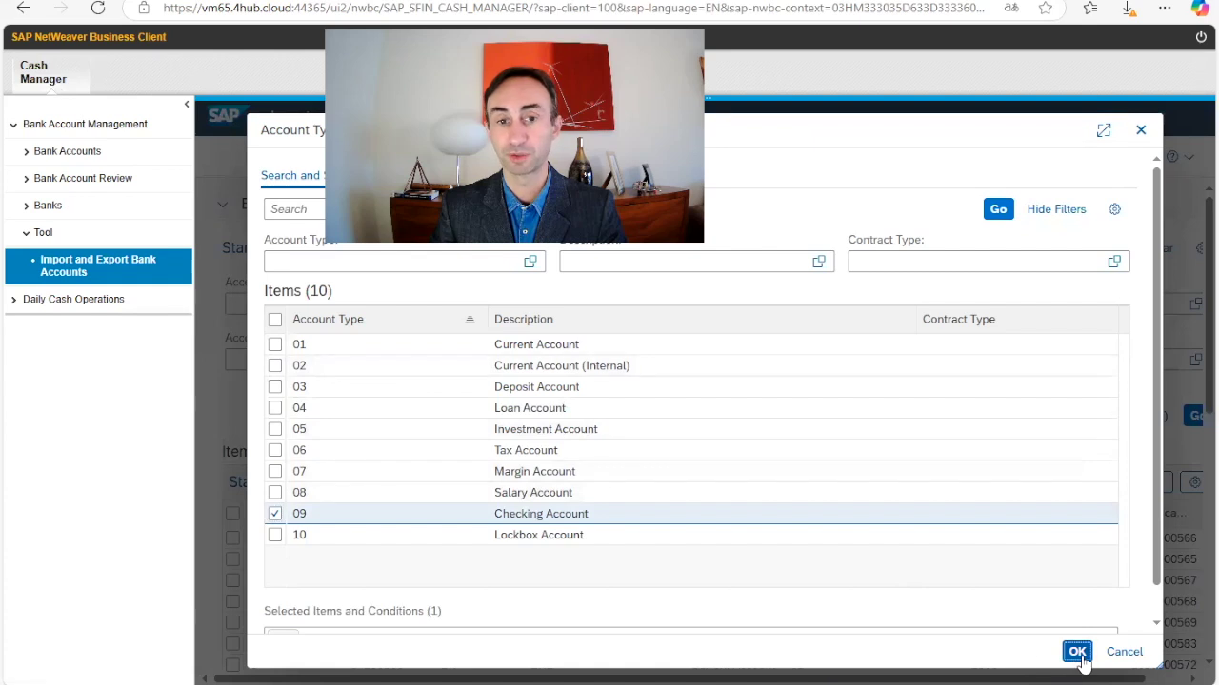
{"action": "left_click", "coordinate": [685, 361]}
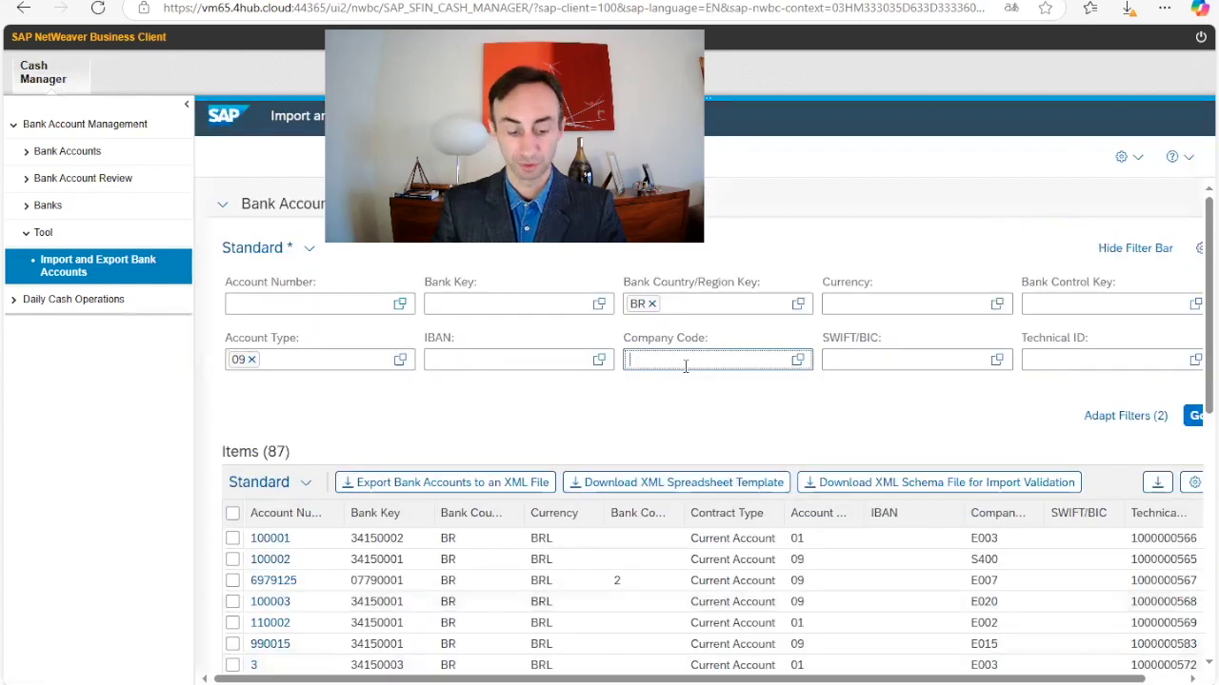
{"action": "type", "text": "S400"}
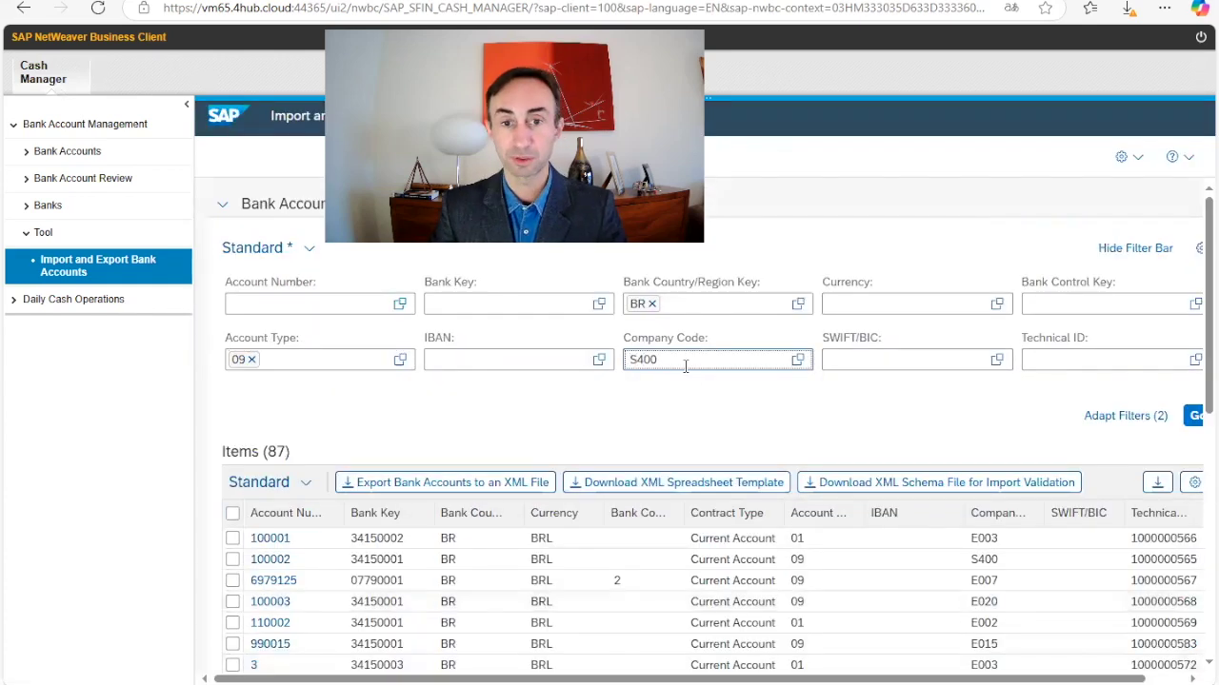
{"action": "left_click", "coordinate": [671, 383]}
{"action": "left_click", "coordinate": [1195, 415]}
Select the three accounts with bank key 0019023 in the results list.
{"action": "scroll", "coordinate": [395, 505], "scroll_direction": "down", "scroll_amount": 5}
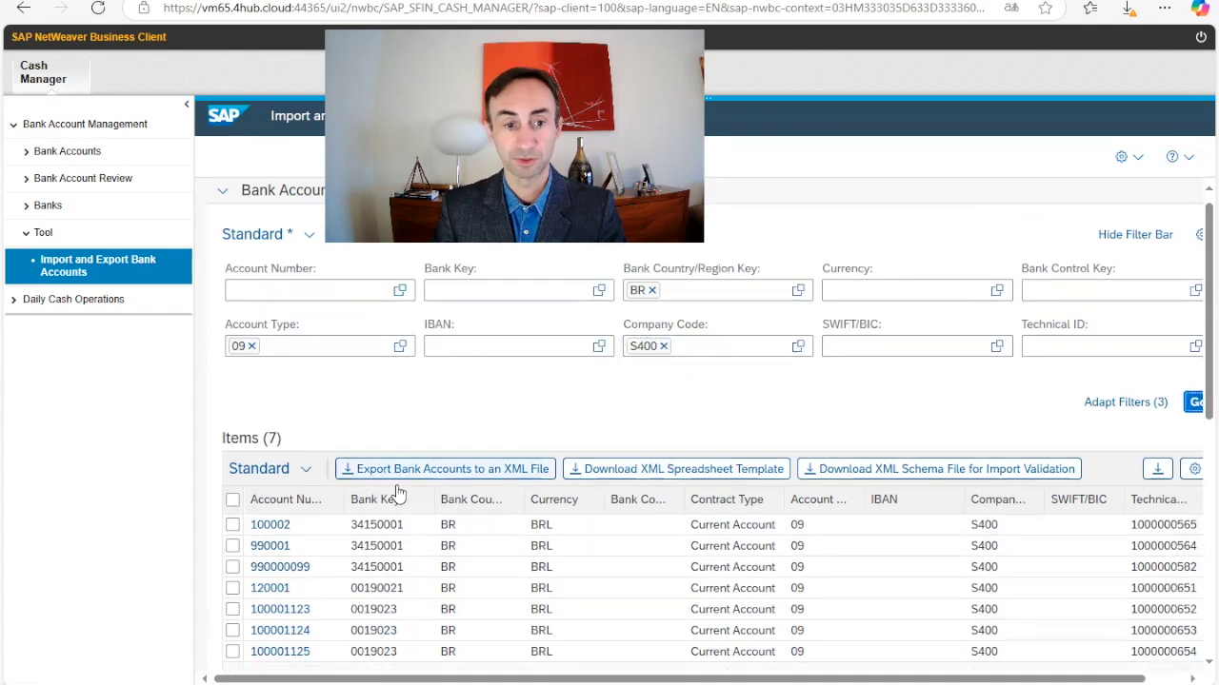
{"action": "scroll", "coordinate": [396, 484], "scroll_direction": "up", "scroll_amount": 2}
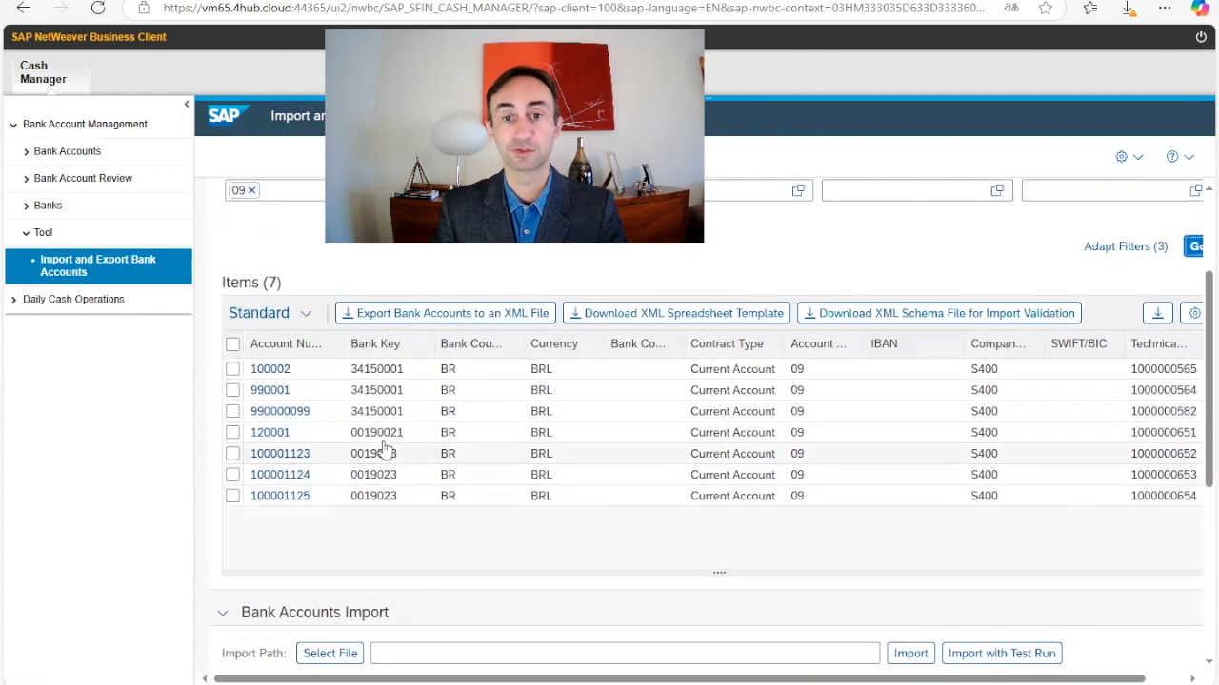
{"action": "left_click", "coordinate": [233, 453]}
{"action": "left_click", "coordinate": [233, 474]}
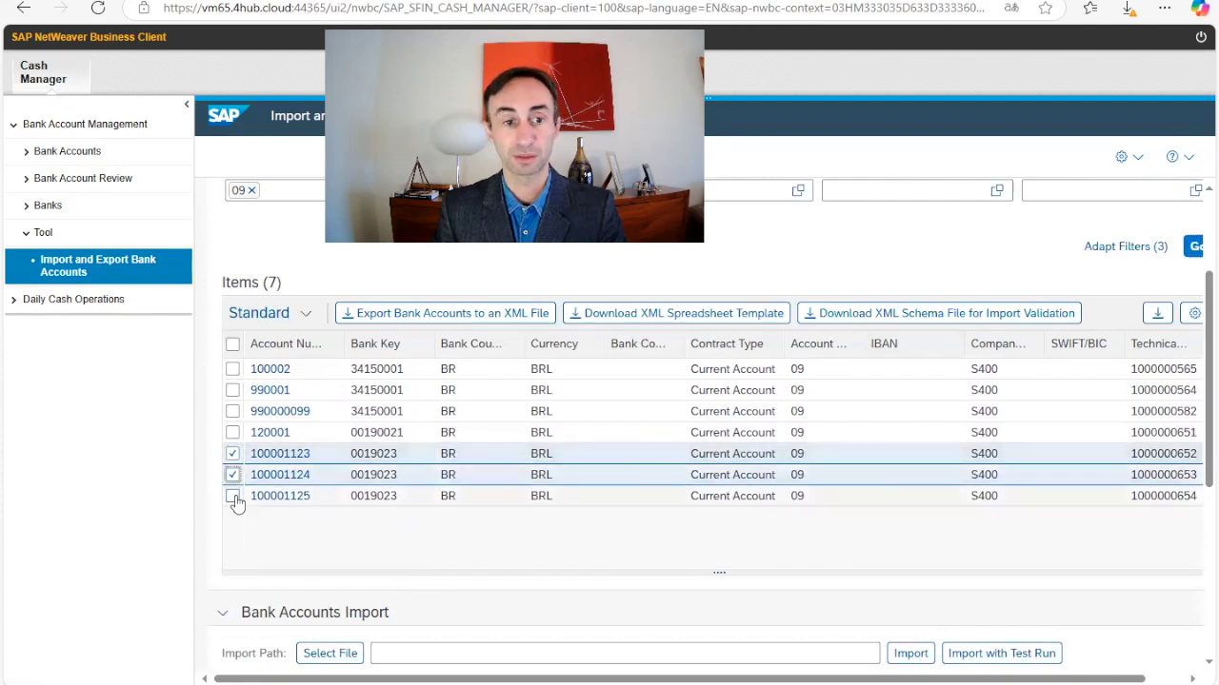
{"action": "left_click", "coordinate": [232, 496]}
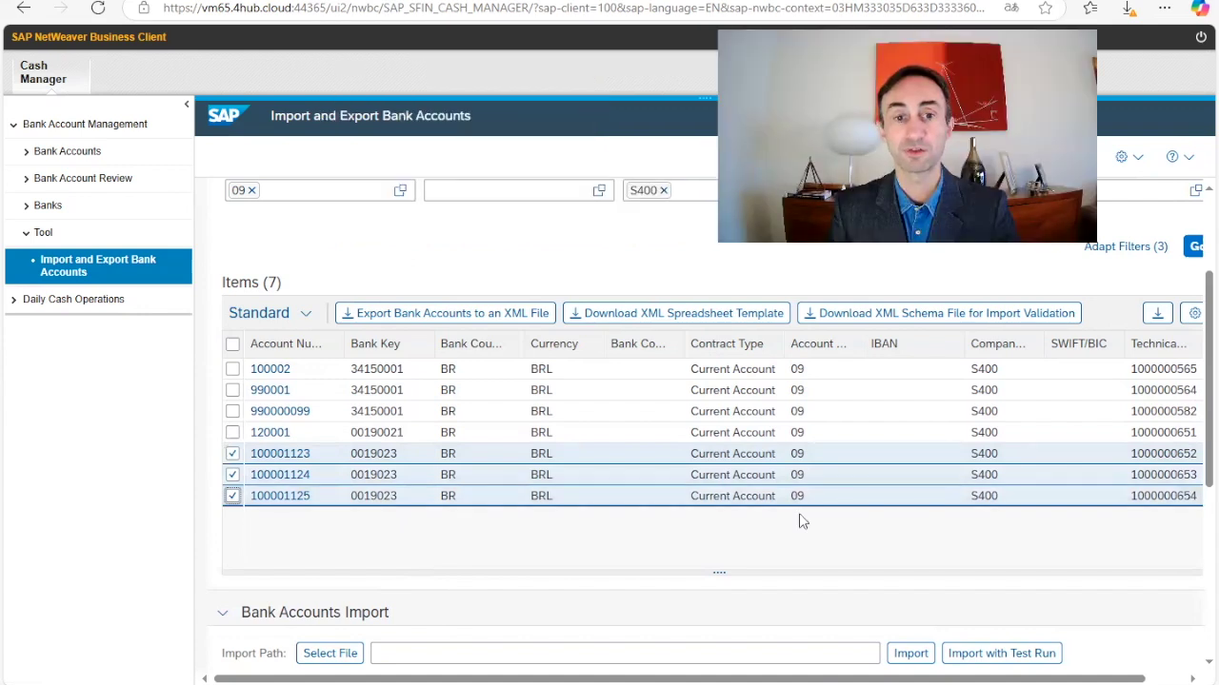
{"action": "scroll", "coordinate": [798, 514], "scroll_direction": "up", "scroll_amount": 2}
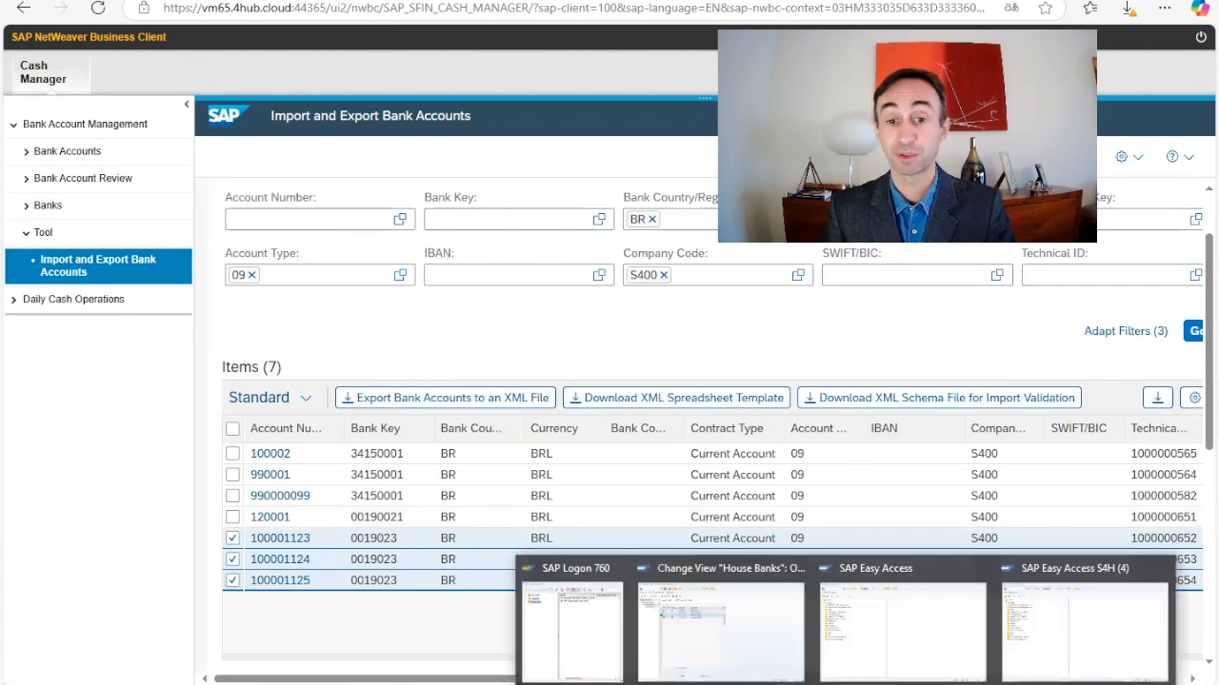
Open the House banks settings in FBZP and position the company code list at S400.
{"action": "left_click", "coordinate": [770, 630]}
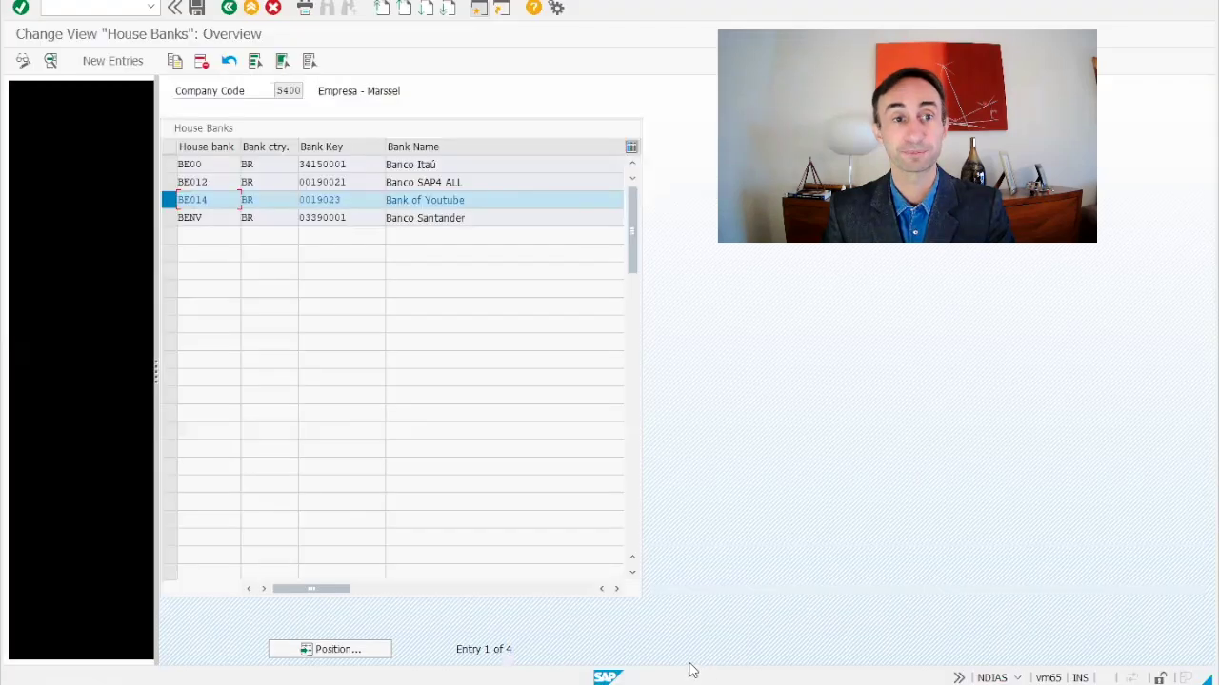
{"action": "left_click", "coordinate": [230, 10]}
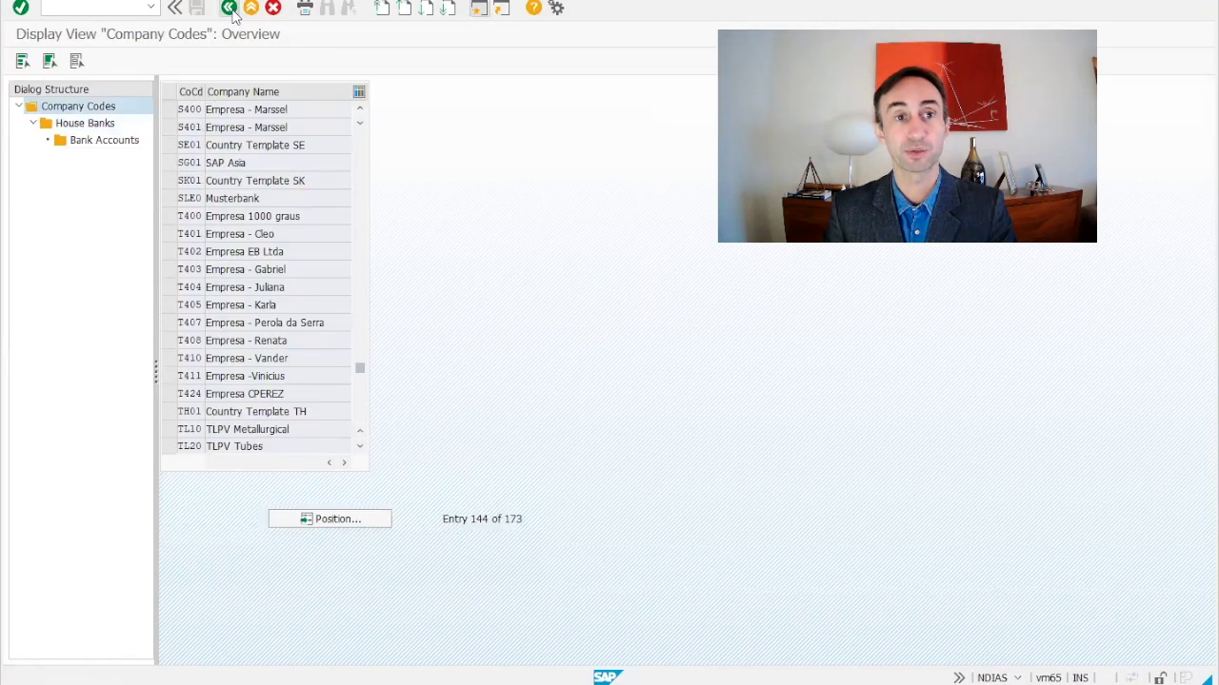
{"action": "left_click", "coordinate": [231, 10]}
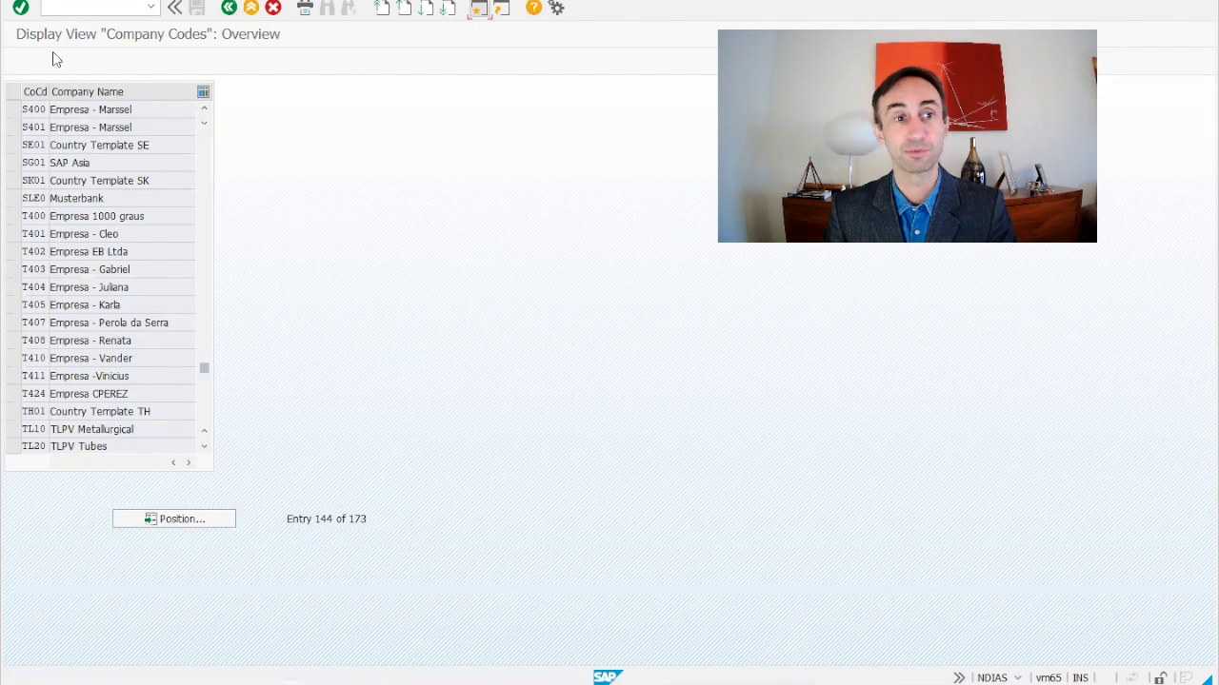
{"action": "left_click", "coordinate": [99, 321]}
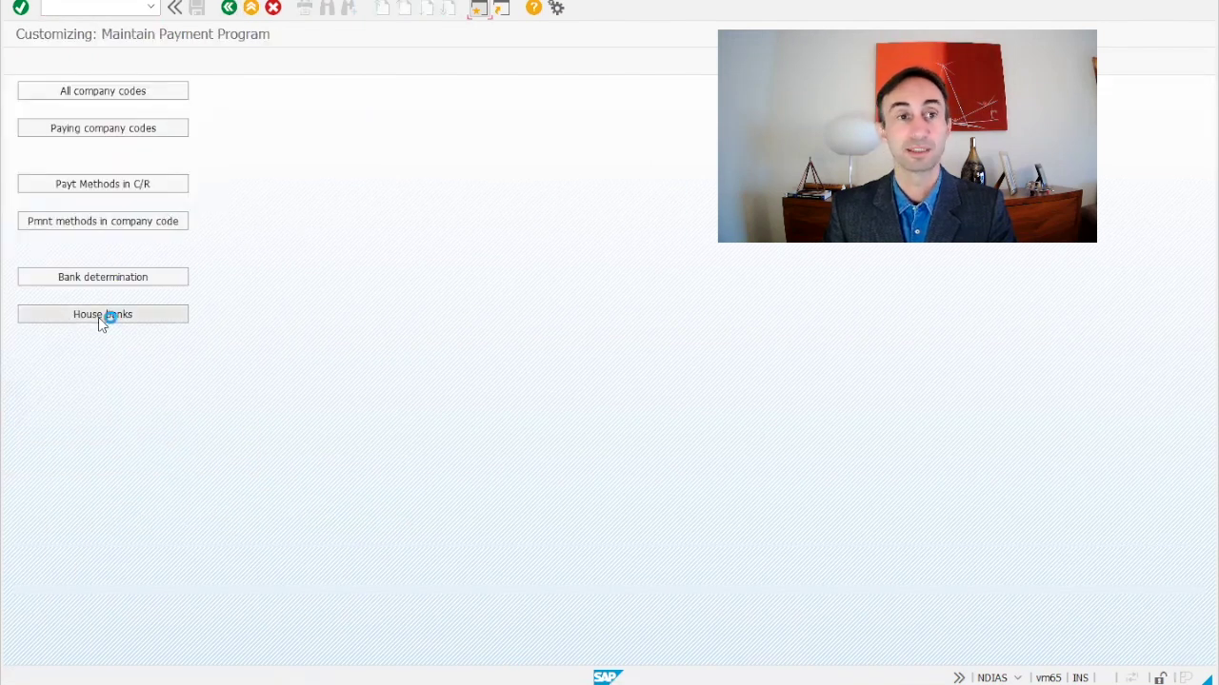
{"action": "left_click", "coordinate": [366, 520]}
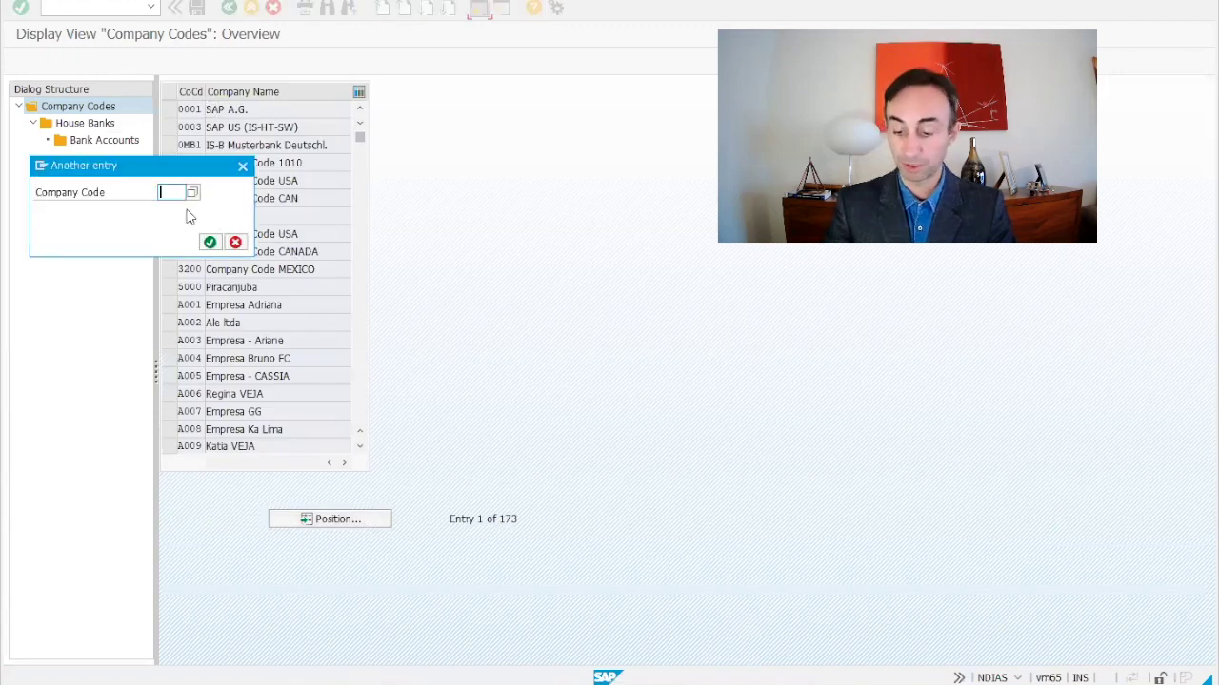
{"action": "left_click", "coordinate": [176, 207]}
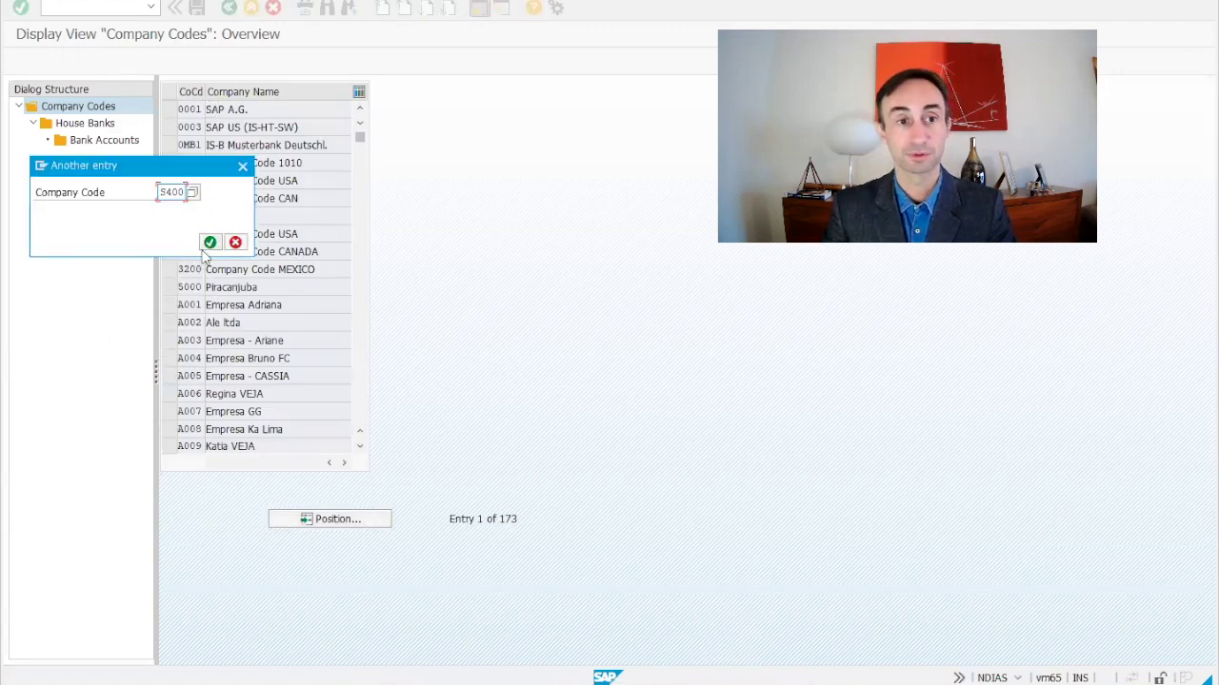
{"action": "left_click", "coordinate": [210, 242]}
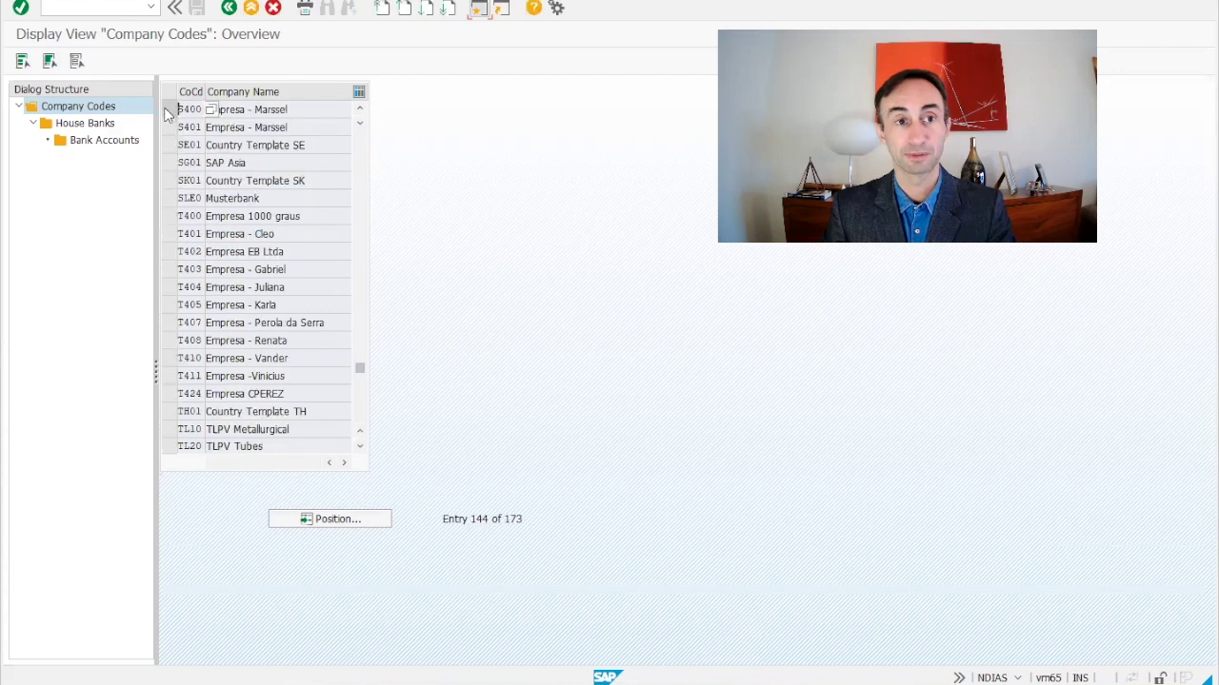
Open S400's house banks and view the details of house bank BE014, Bank of Youtube.
{"action": "left_click", "coordinate": [167, 110]}
{"action": "double_click", "coordinate": [98, 126]}
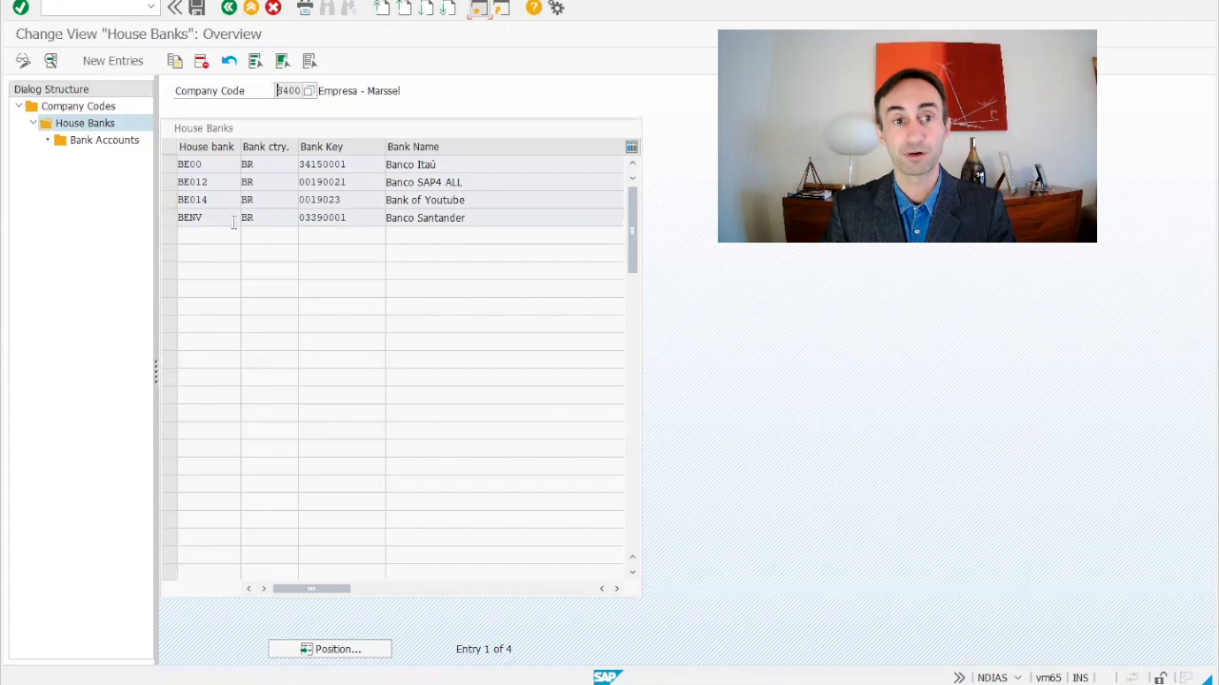
{"action": "double_click", "coordinate": [191, 201]}
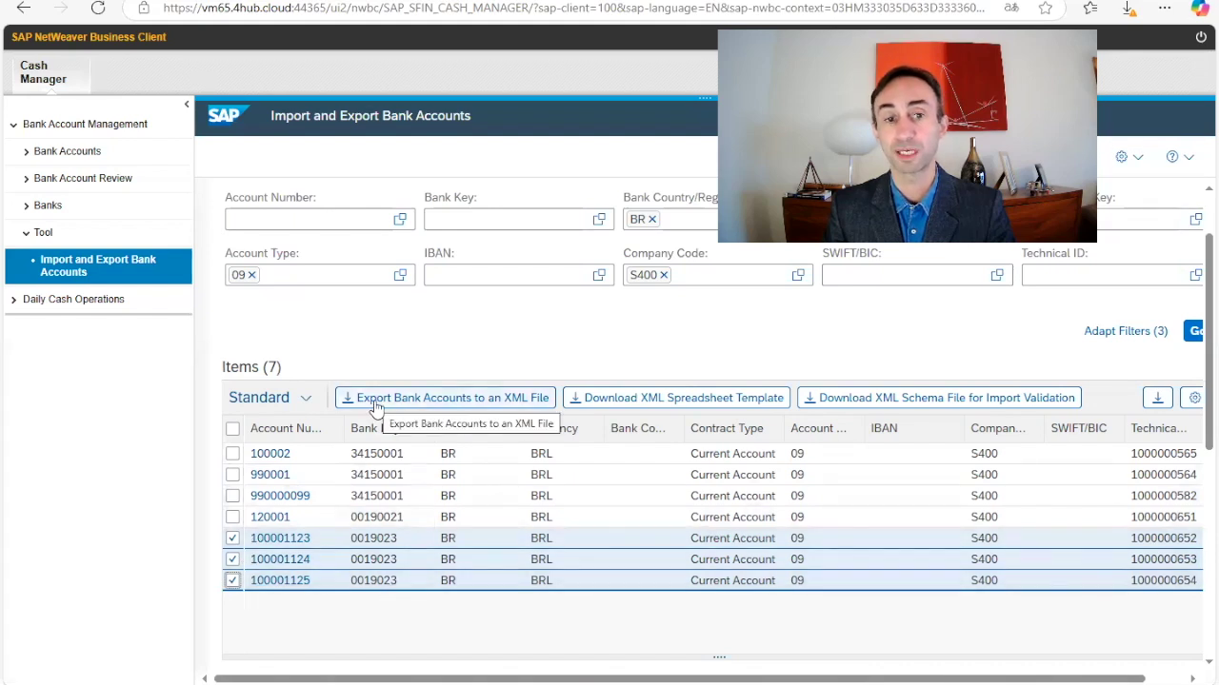
Export the three selected bank accounts to an XML file and reload Import and Export Bank Accounts.
{"action": "left_click", "coordinate": [516, 407]}
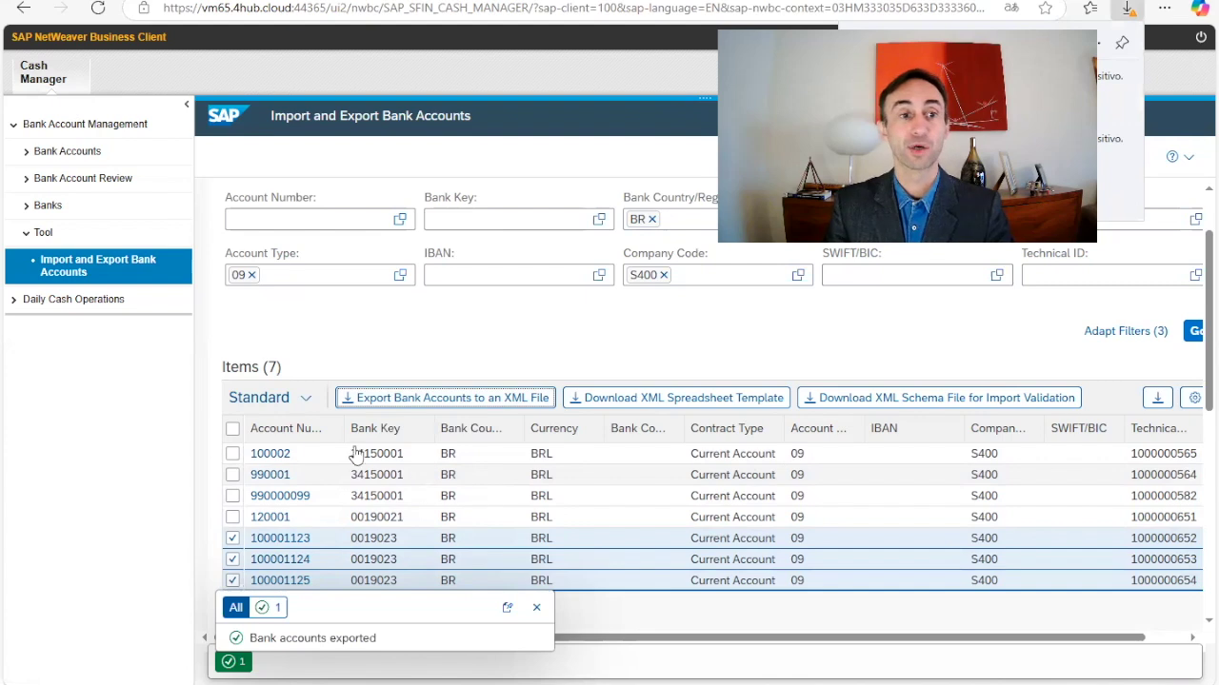
{"action": "left_click", "coordinate": [63, 275]}
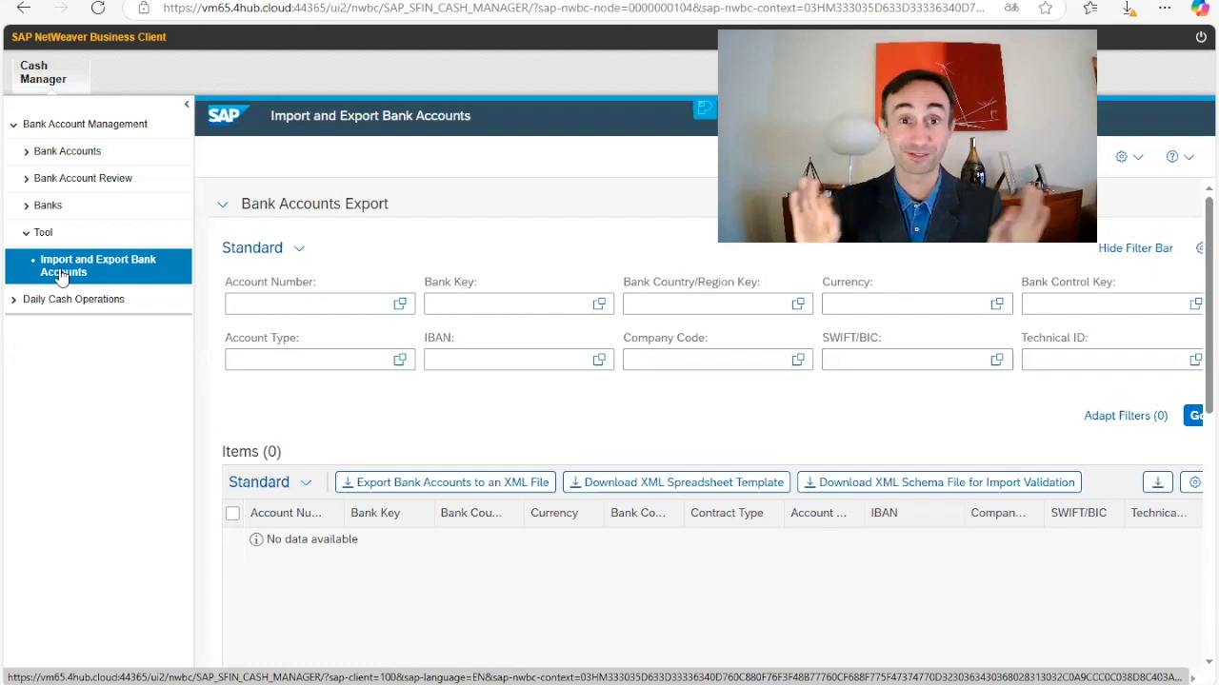
Set the Bank Accounts Import file to the downloaded 'Não confirmado 612791.crdownload'.
{"action": "left_click", "coordinate": [222, 204]}
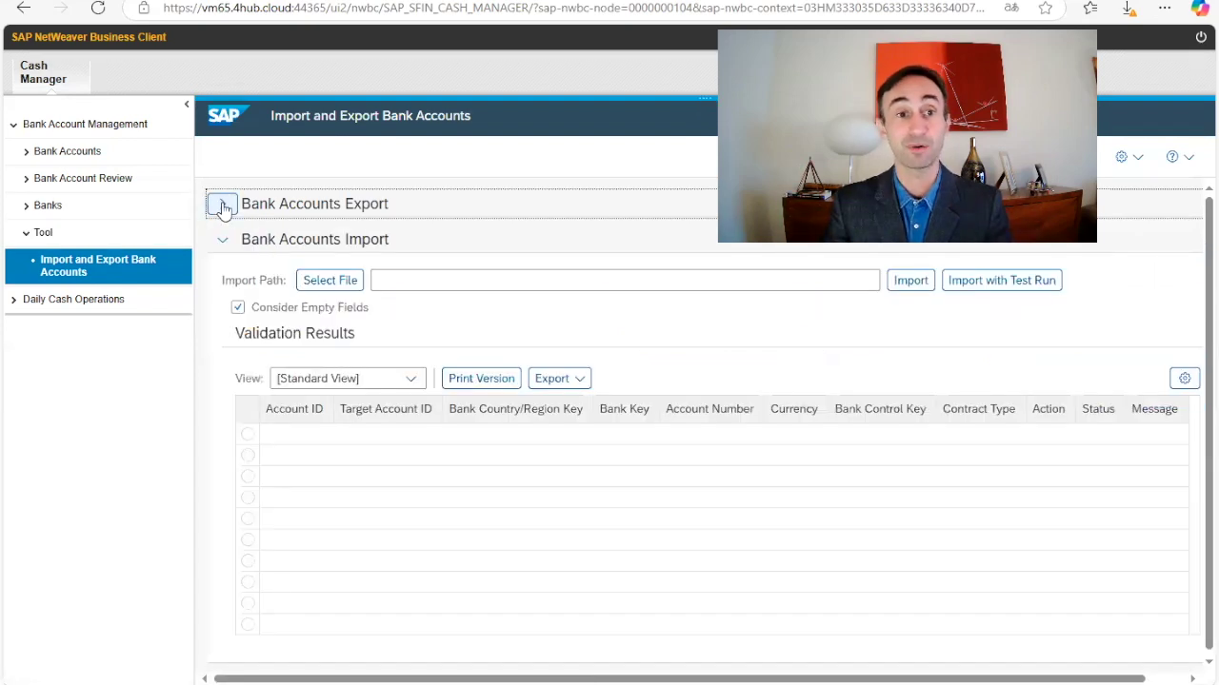
{"action": "left_click", "coordinate": [223, 239]}
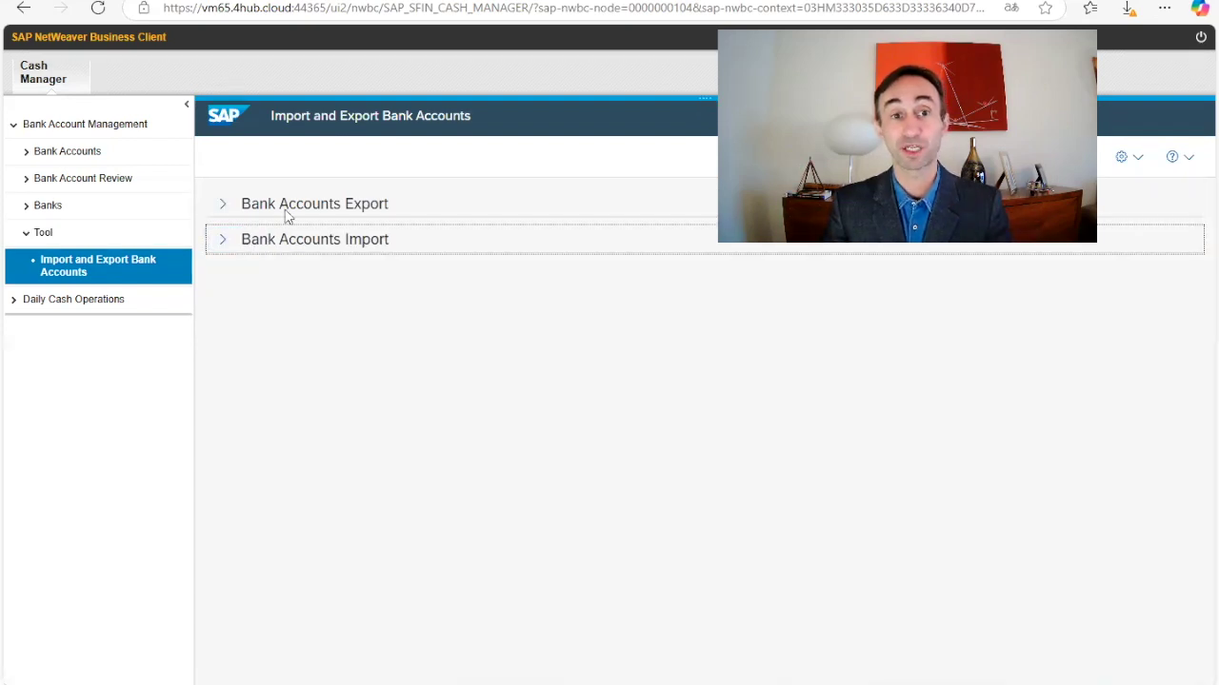
{"action": "left_click", "coordinate": [222, 240]}
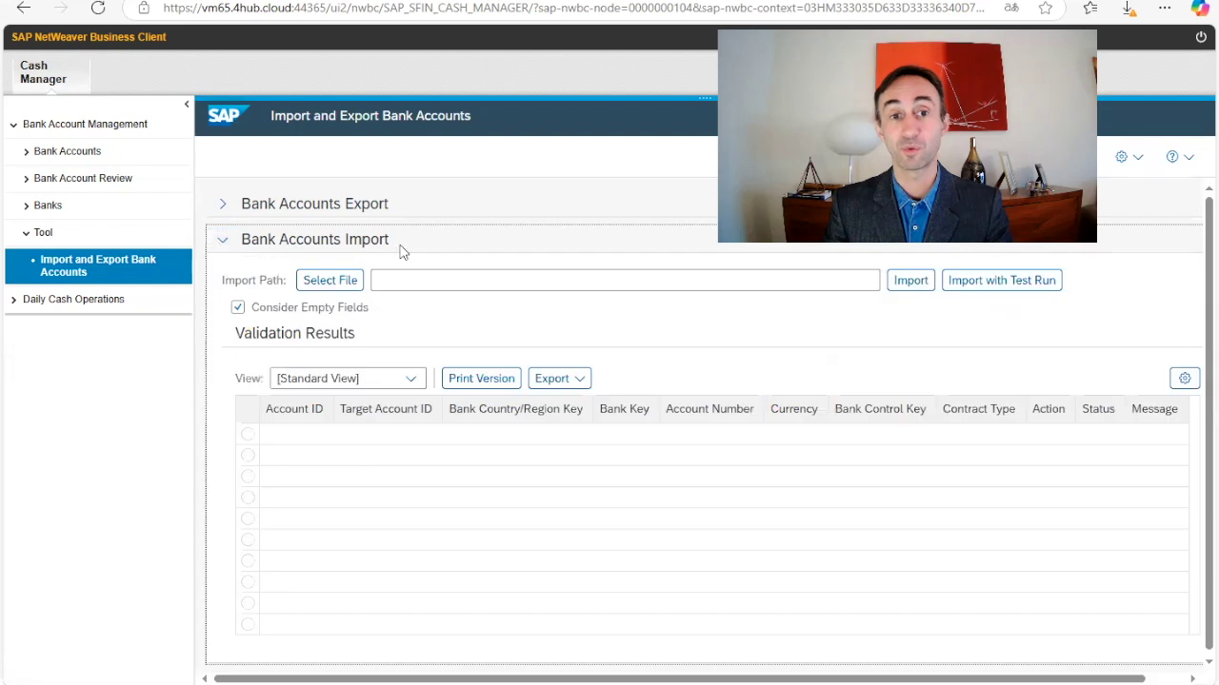
{"action": "left_click", "coordinate": [354, 278]}
{"action": "left_click", "coordinate": [938, 376]}
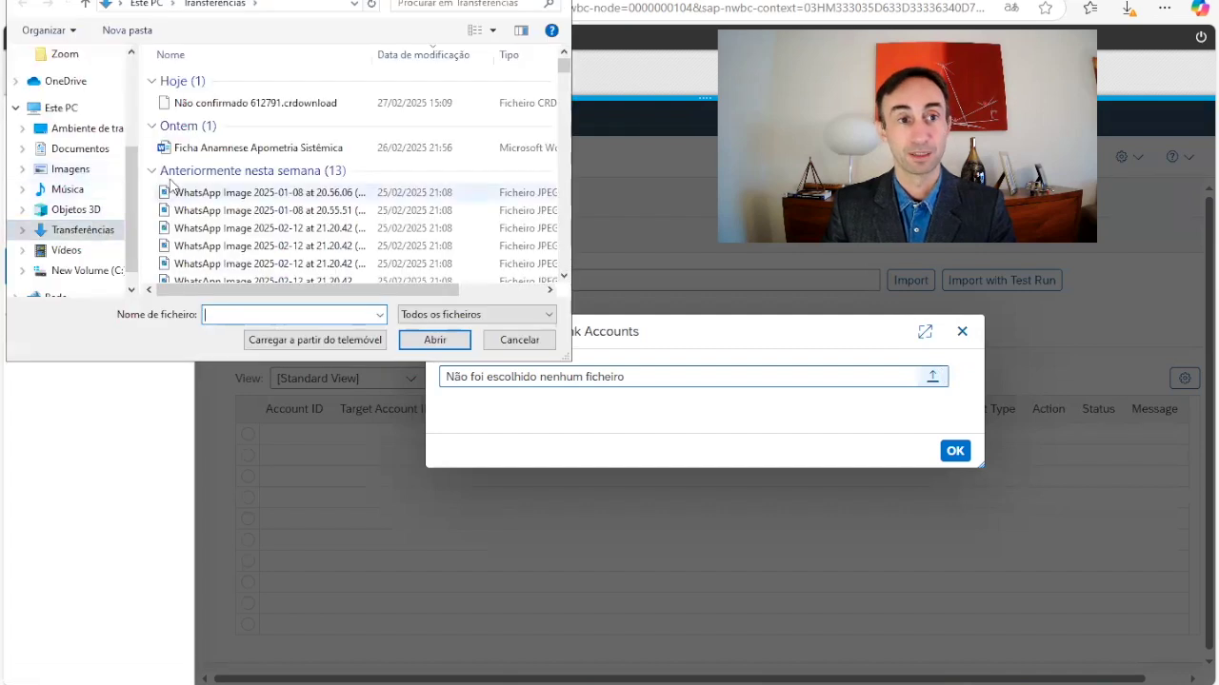
{"action": "left_click", "coordinate": [219, 103]}
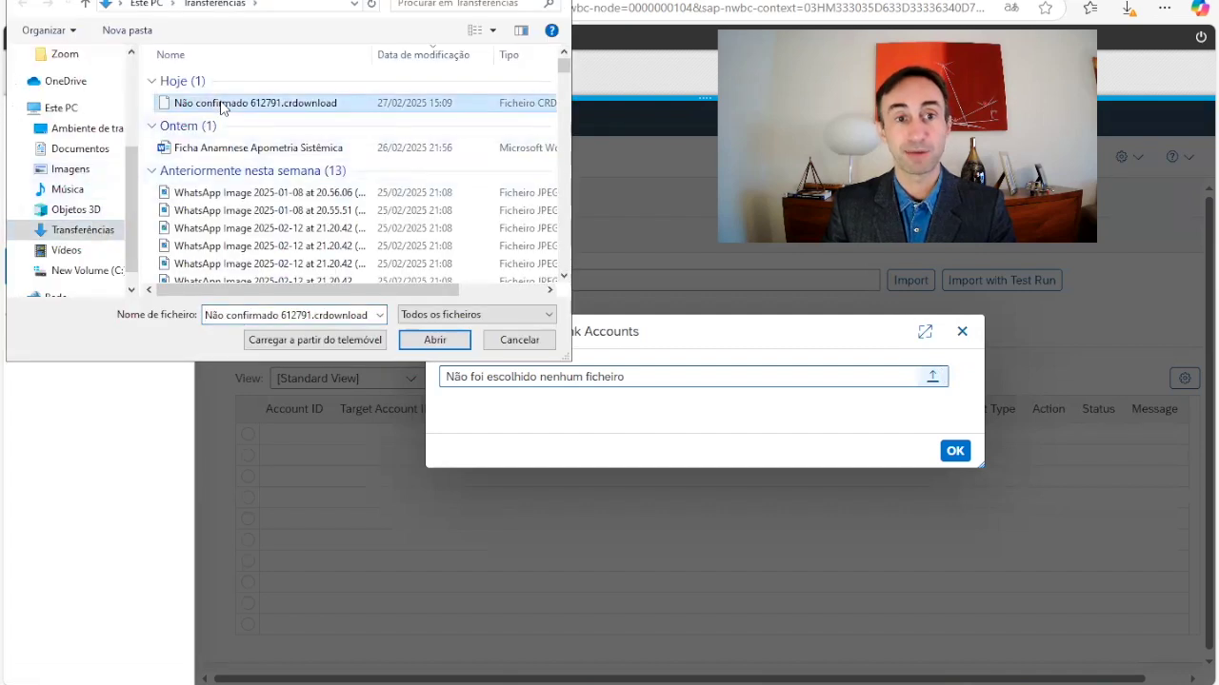
{"action": "left_click", "coordinate": [435, 343]}
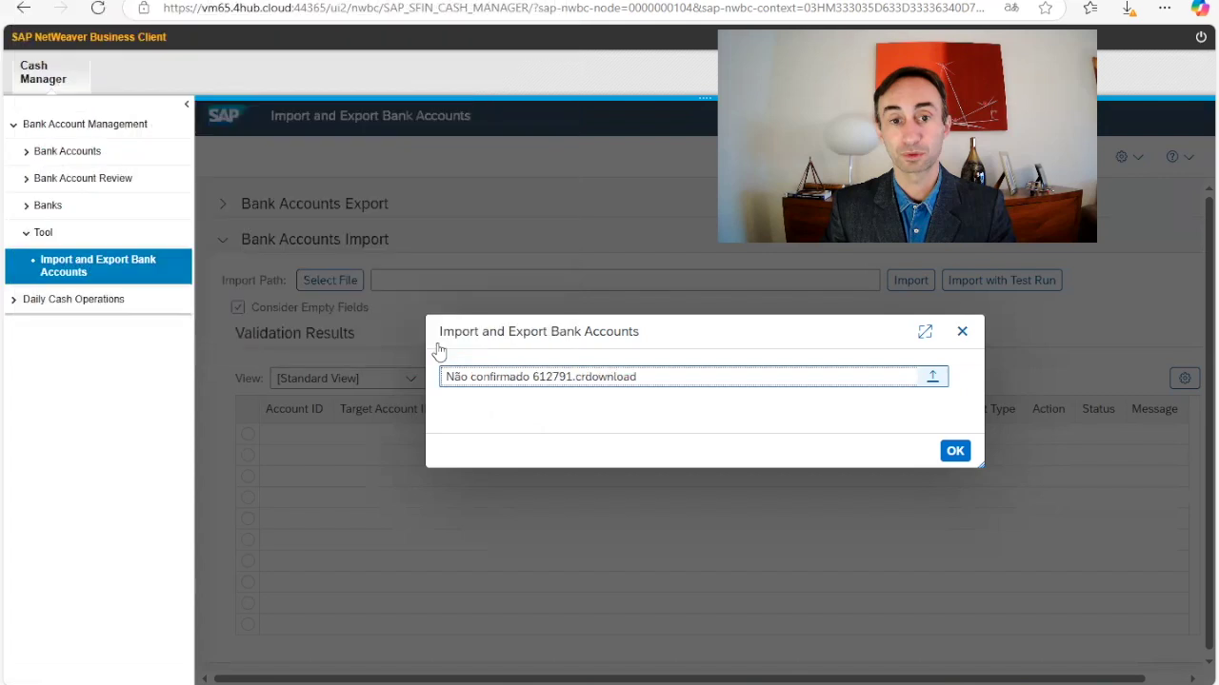
{"action": "left_click", "coordinate": [954, 454]}
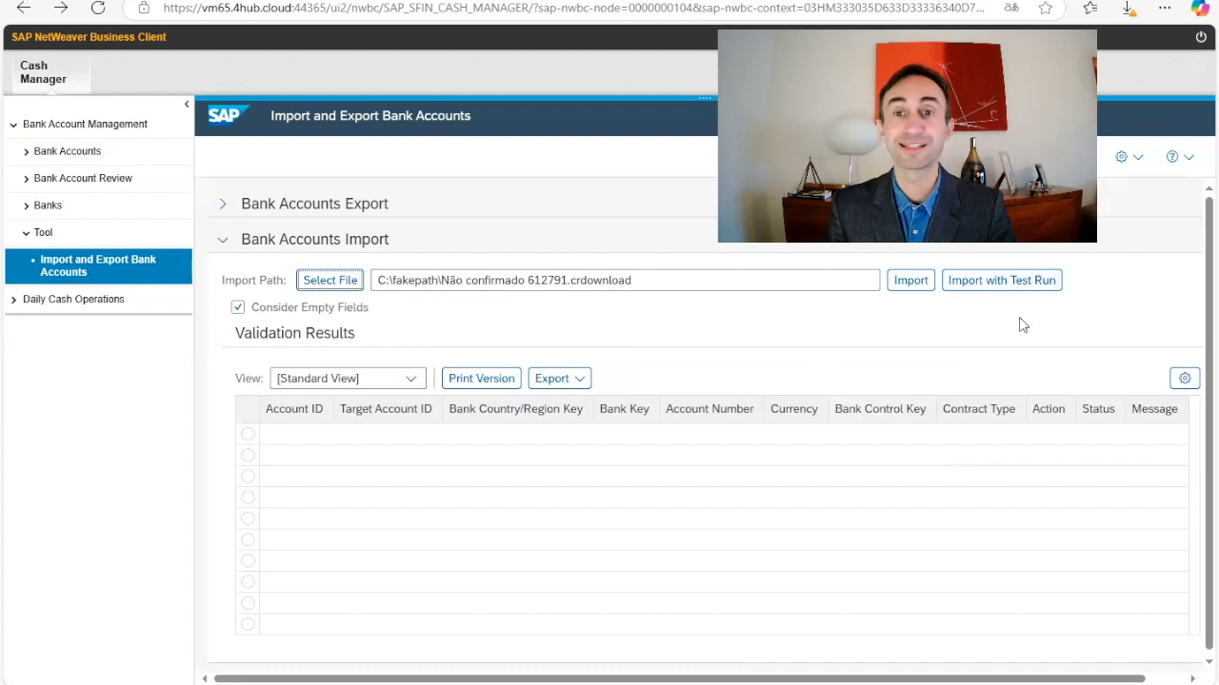
Run a test import and read the Message column: 'No change found. Bank account not updated.'.
{"action": "left_click", "coordinate": [1002, 284]}
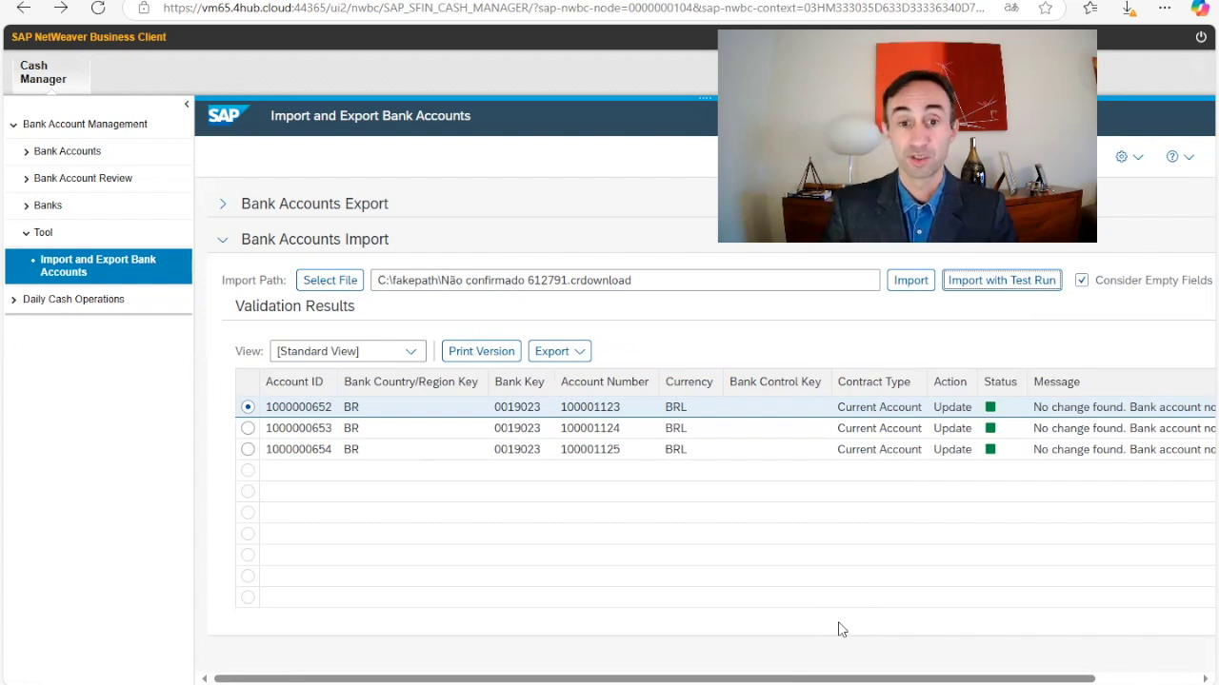
{"action": "left_click_drag", "start_coordinate": [860, 680], "coordinate": [1040, 680]}
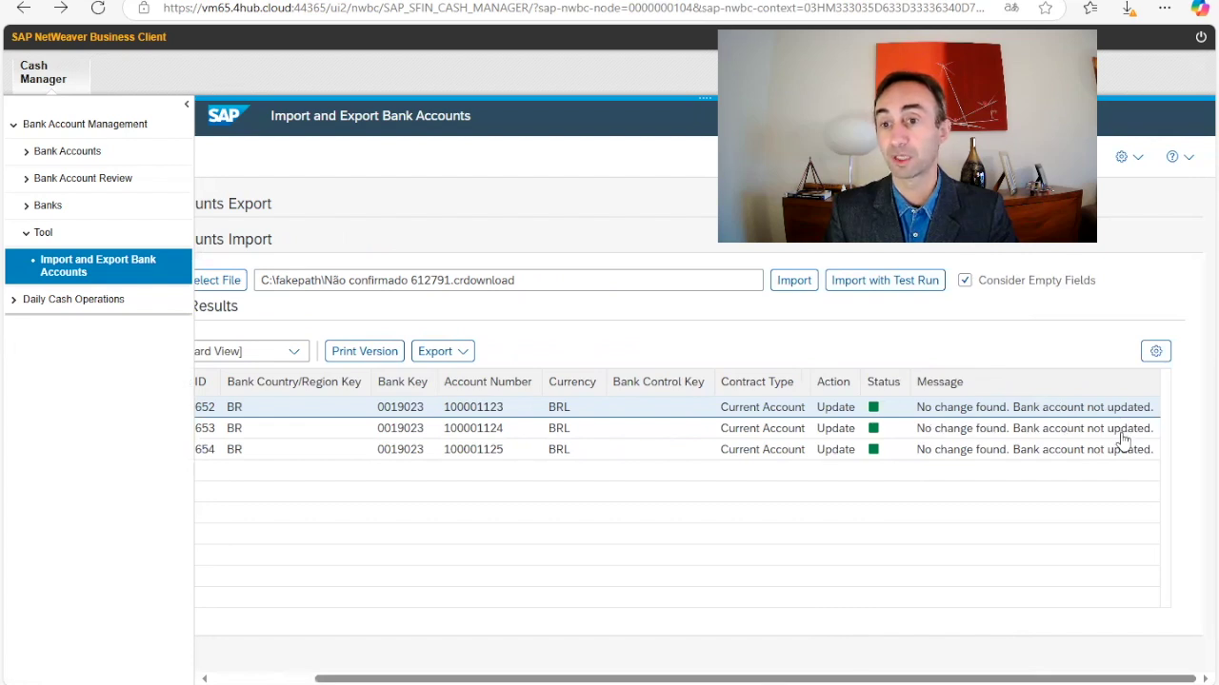
{"action": "left_click_drag", "start_coordinate": [971, 678], "coordinate": [916, 674]}
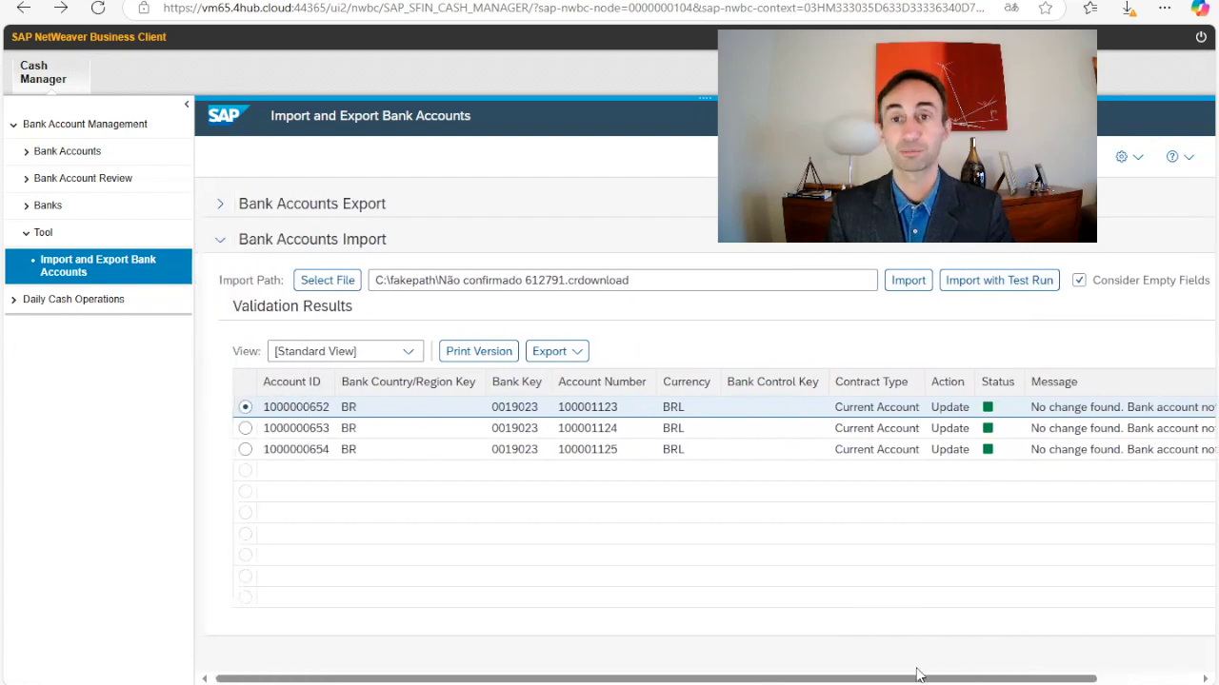